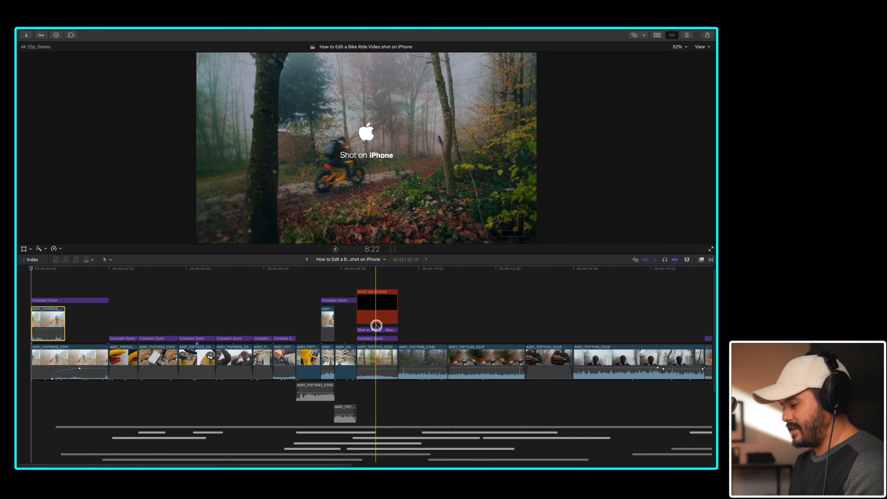
Step: Examine the bike ride edit from the Shot on iPhone title through the riding shots to the end of the timeline
left_click(384, 271)
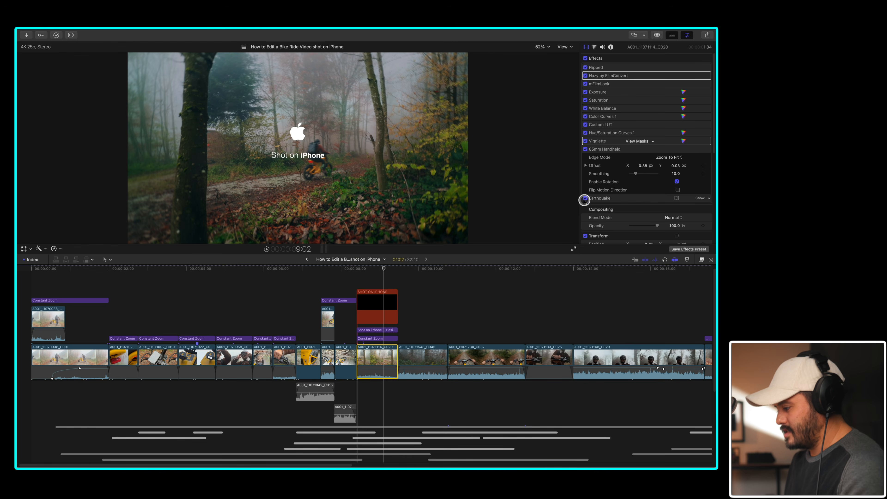
key("super+4")
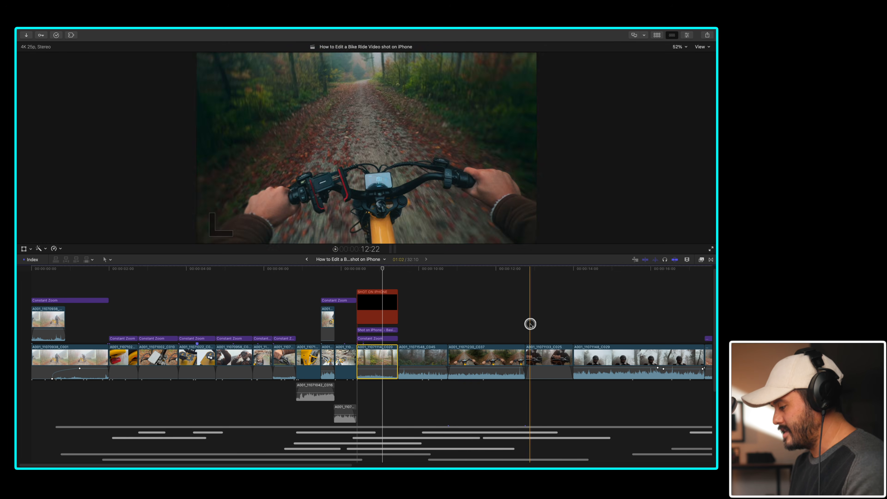
scroll(553, 328, "right", 5)
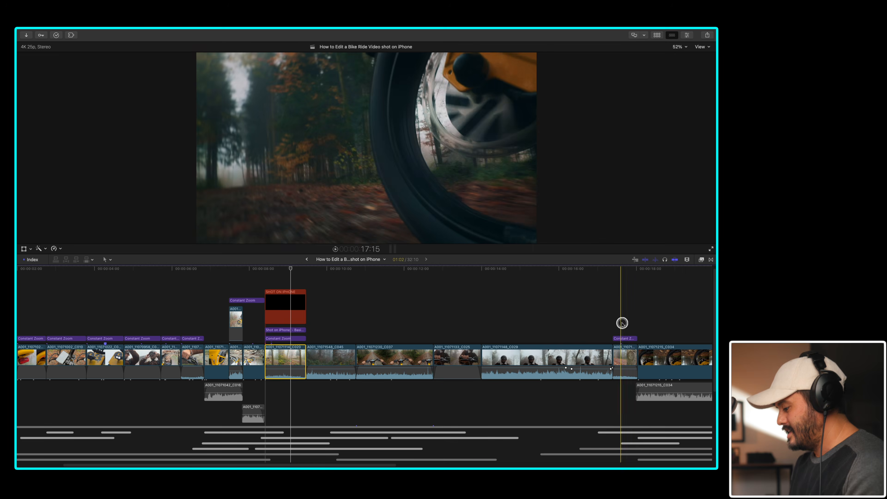
scroll(572, 324, "right", 4)
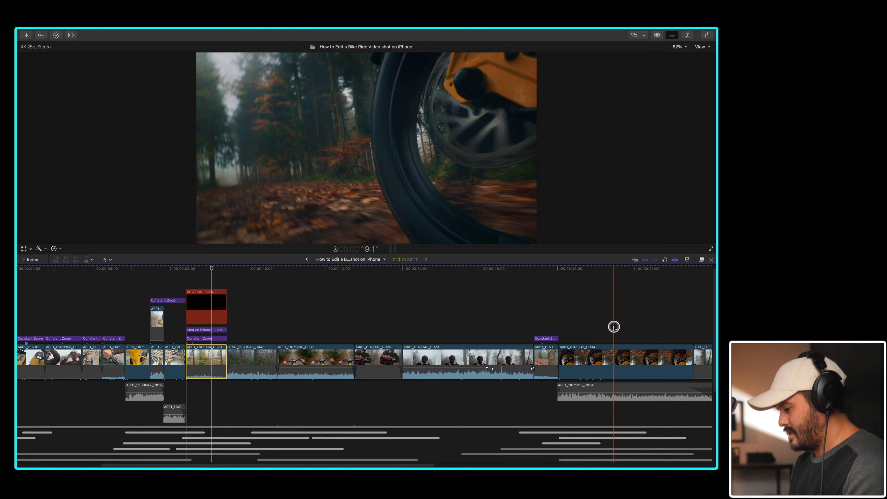
left_click(629, 327)
scroll(627, 327, "right", 3)
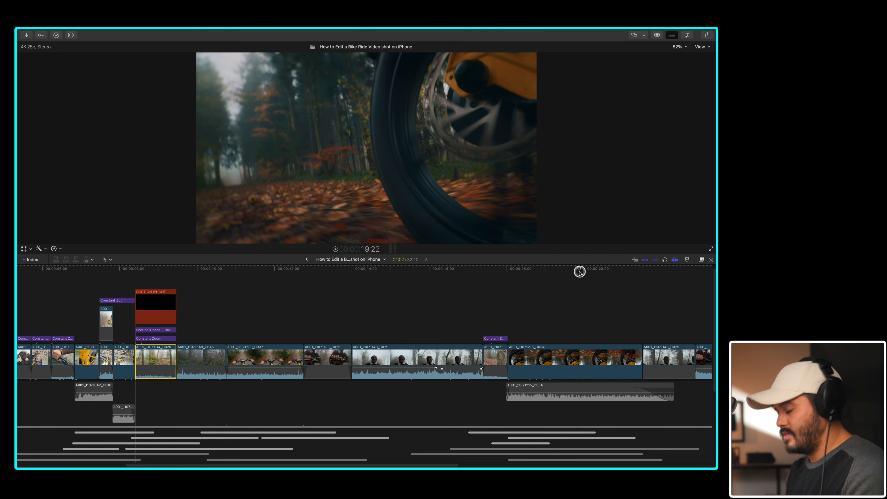
scroll(576, 276, "right", 5)
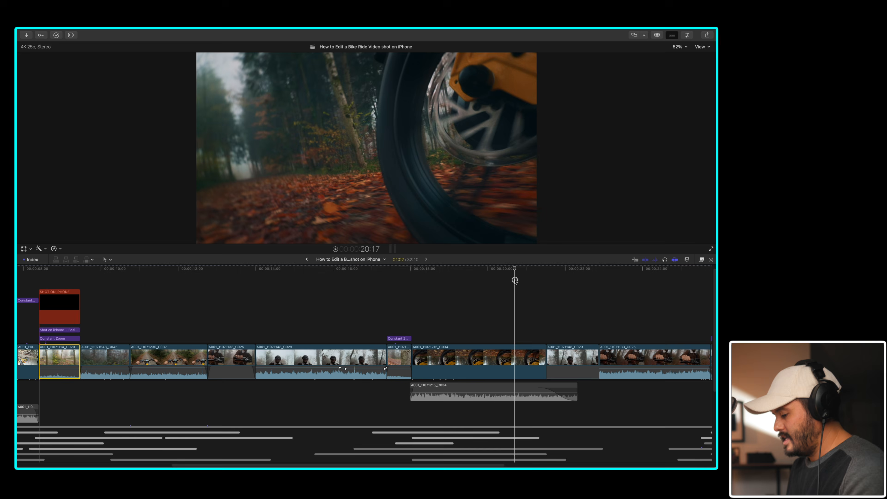
left_click(565, 289)
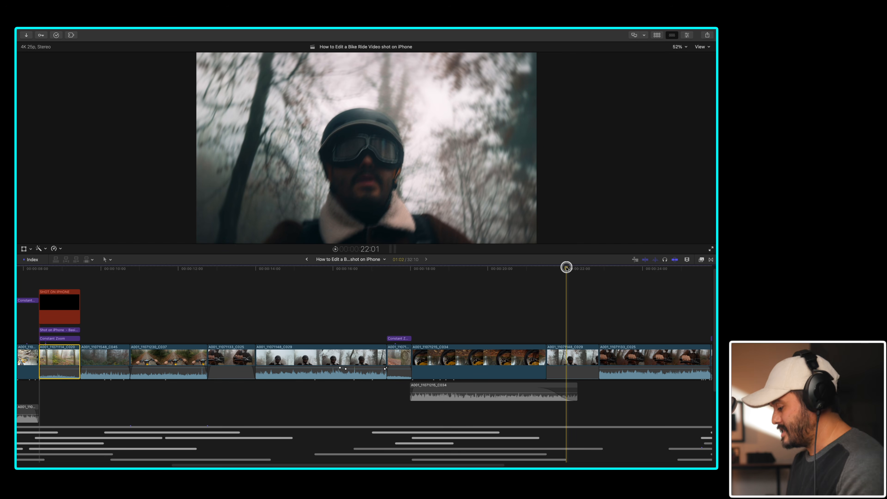
scroll(539, 315, "right", 5)
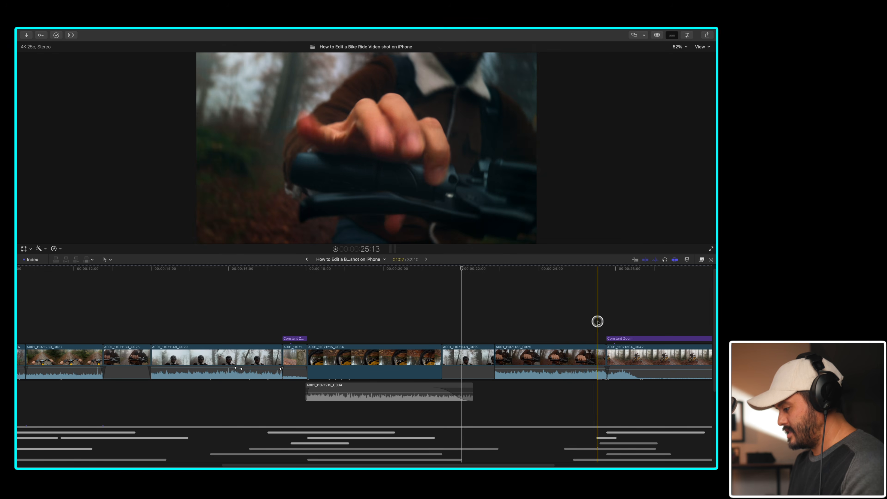
scroll(604, 323, "right", 5)
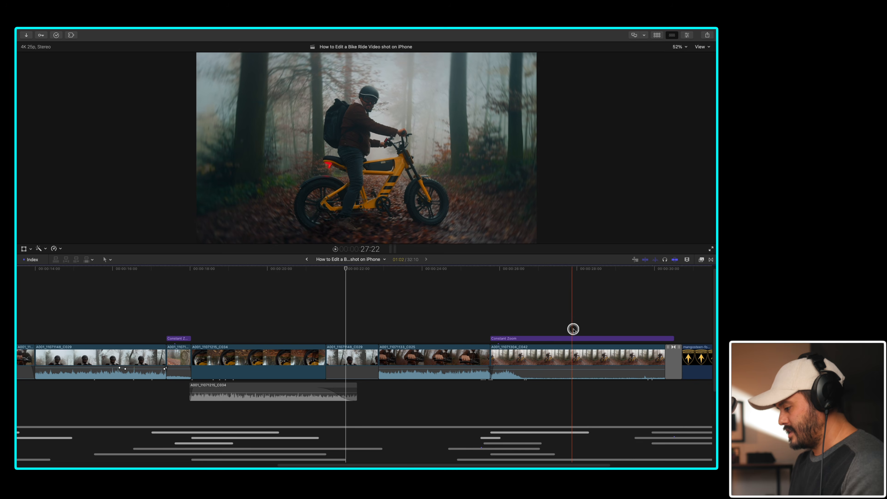
scroll(596, 330, "right", 4)
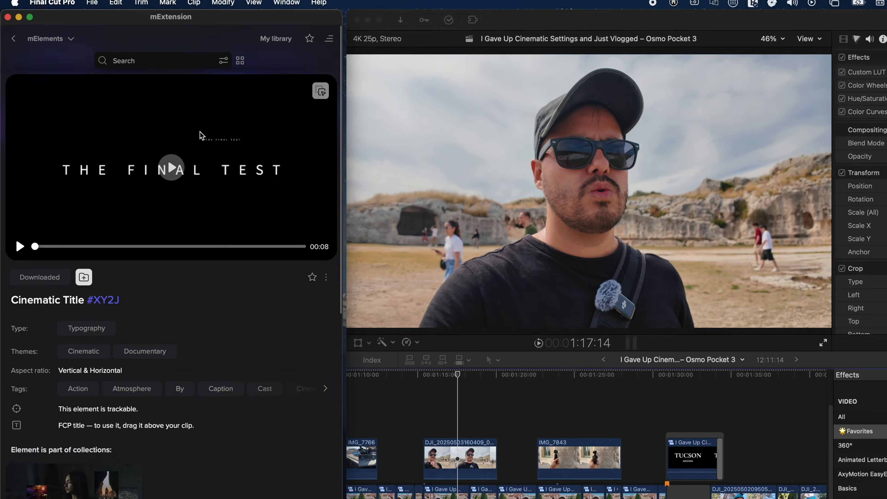
Step: Place the Cinematic Title #XY2J from mExtension in the vlog timeline and browse a creator's favorites collection
left_click_drag(144, 145, 349, 353)
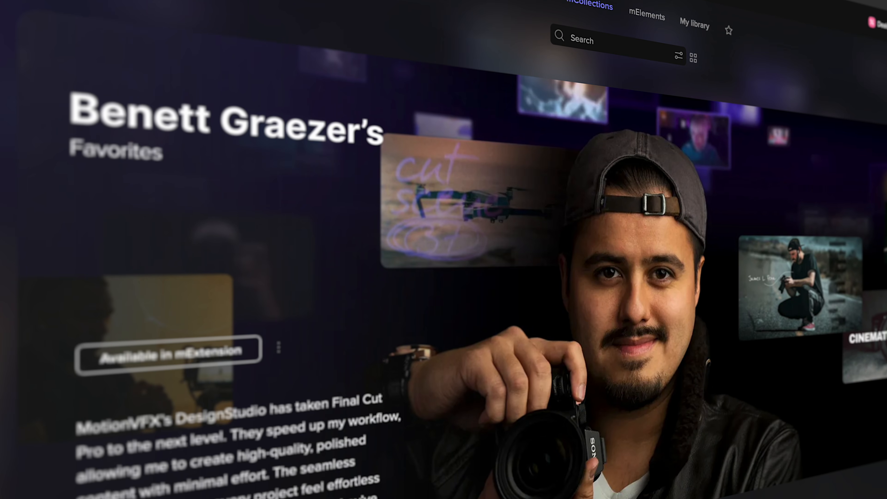
scroll(443, 279, "down", 15)
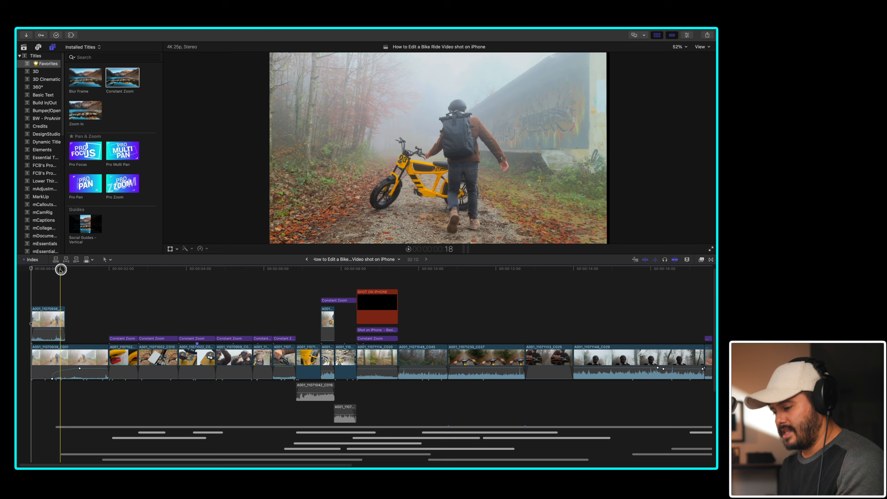
Step: Add a Constant Zoom title over the opening clip's full length and set its Zoom In Strength to 10%
left_click_drag(72, 279, 31, 292)
key("alt+]")
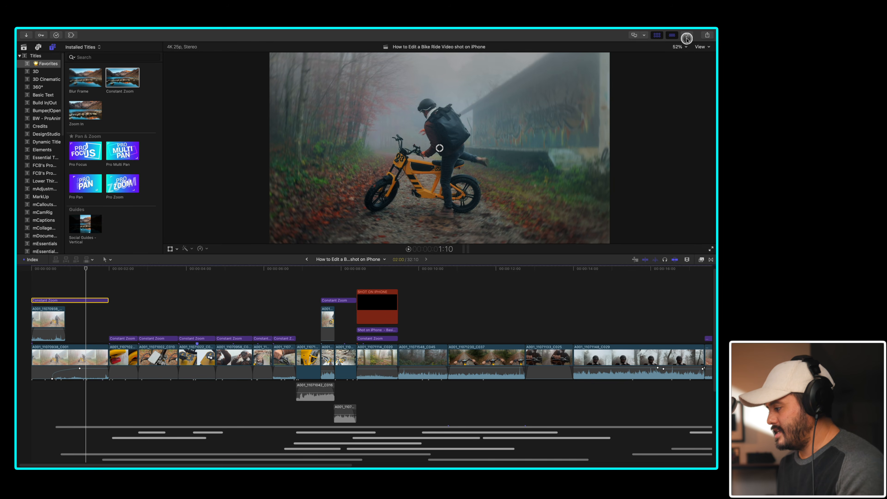
left_click(686, 36)
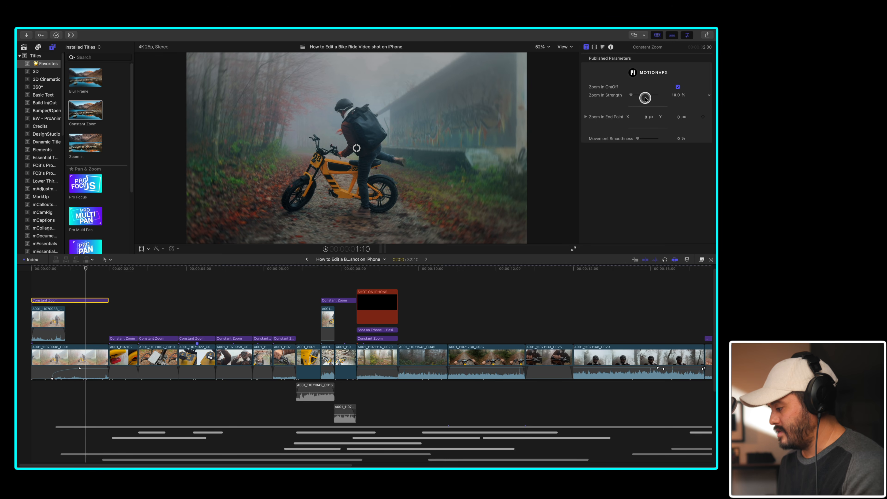
left_click_drag(631, 95, 634, 95)
left_click(679, 96)
type("10")
key("Return")
key("space")
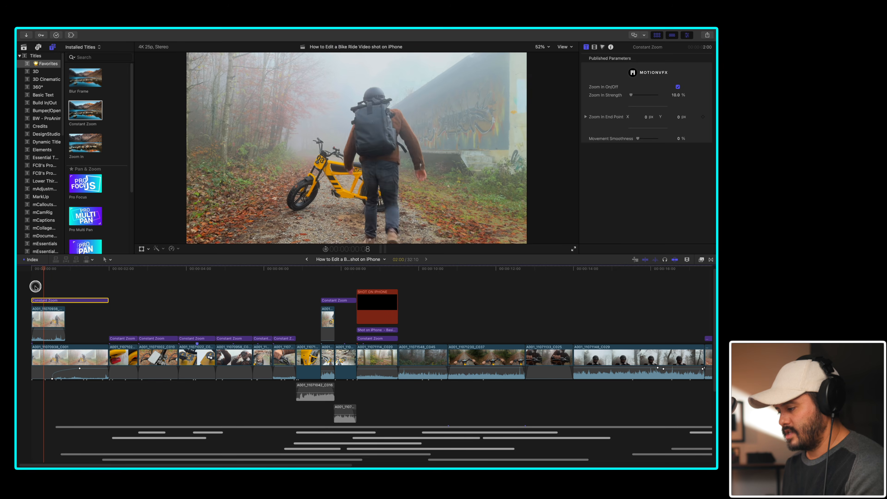
left_click(86, 294)
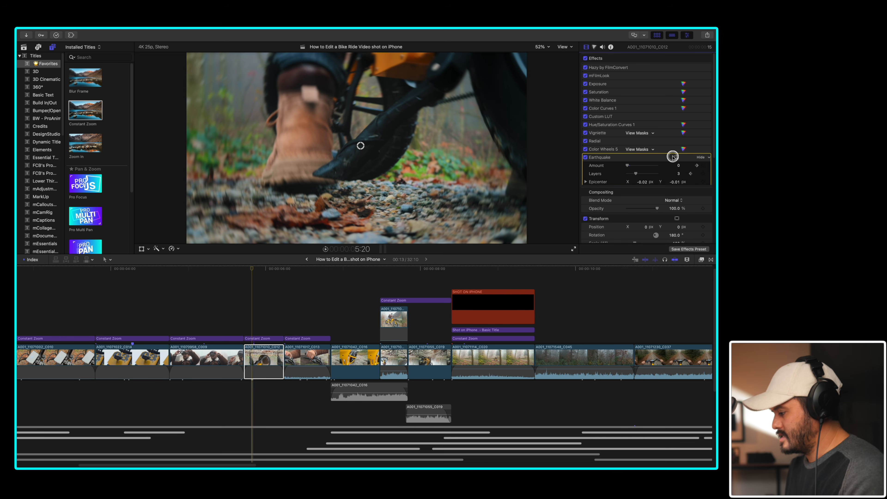
Step: Preview the Earthquake effect on the boot close-up and low-angle bike clips, and the 35mm Handheld effect on the opening clip
left_click(254, 277)
left_click_drag(254, 277, 276, 272)
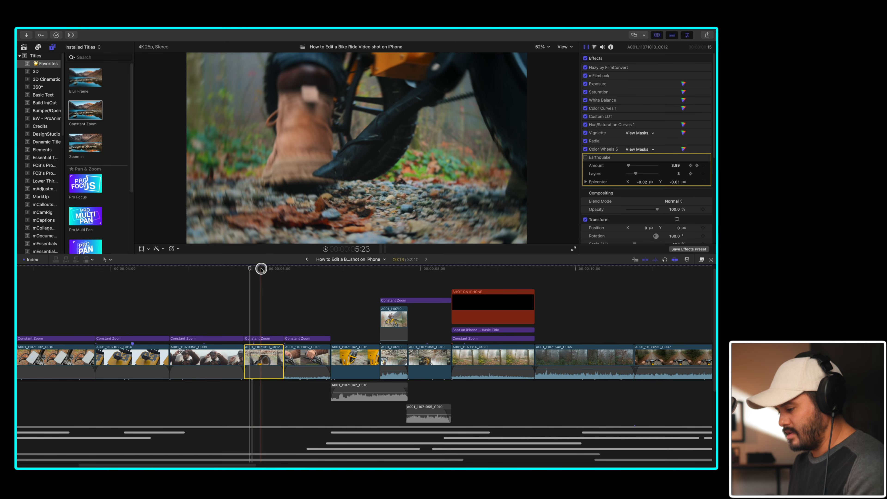
left_click_drag(261, 269, 244, 270)
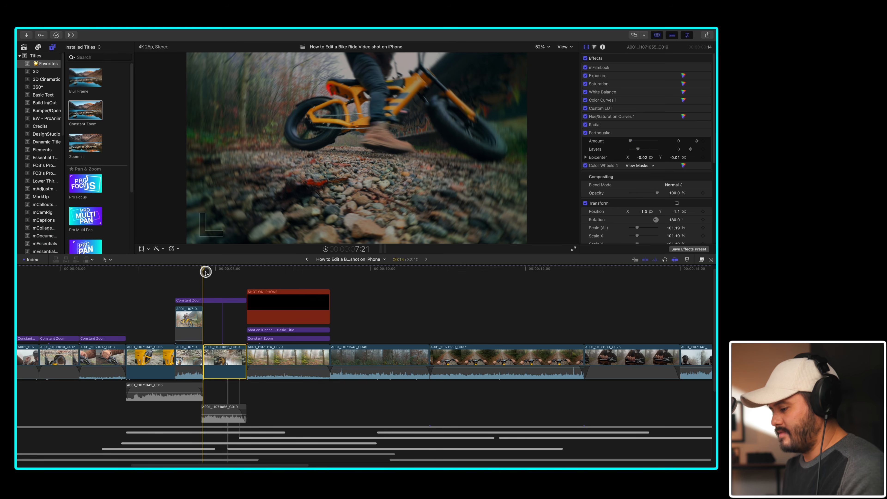
mouse_move(213, 270)
left_mouse_down()
mouse_move(238, 274)
mouse_move(205, 275)
left_mouse_up()
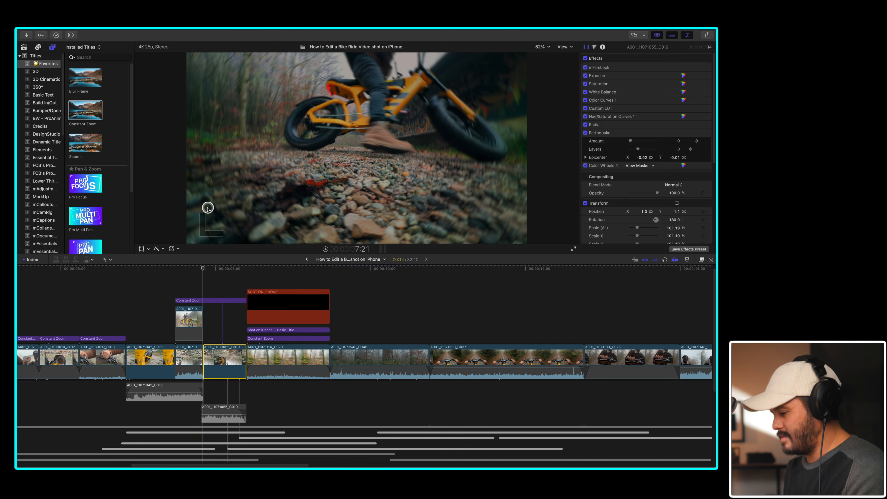
key("space")
key("space")
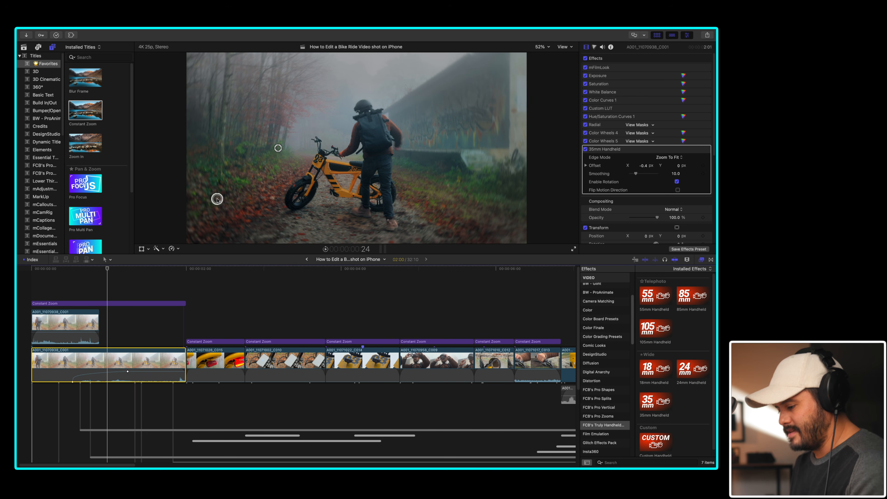
left_click_drag(118, 272, 176, 279)
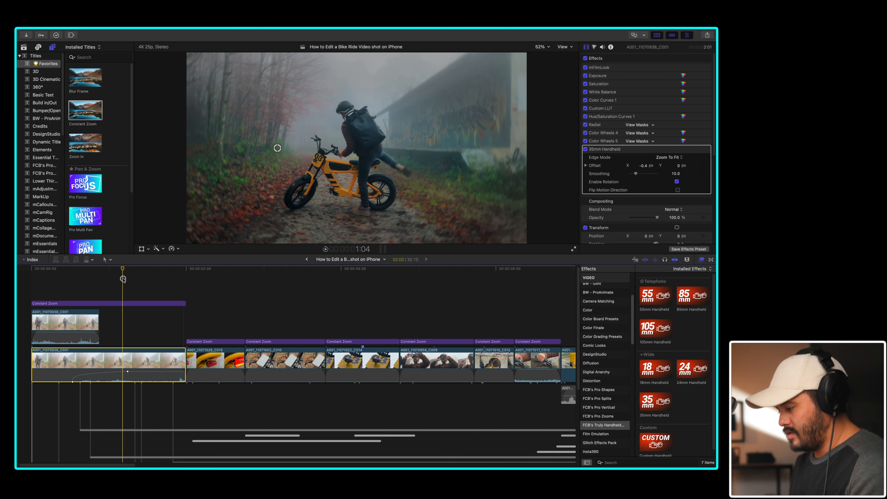
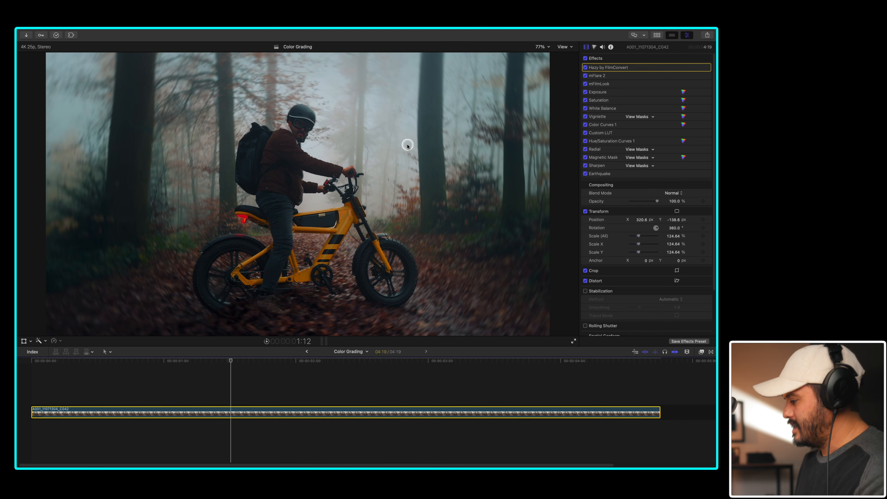
Step: Show the color grading clip's General metadata and choose Apple Log 2 as its Camera LUT
left_click(611, 48)
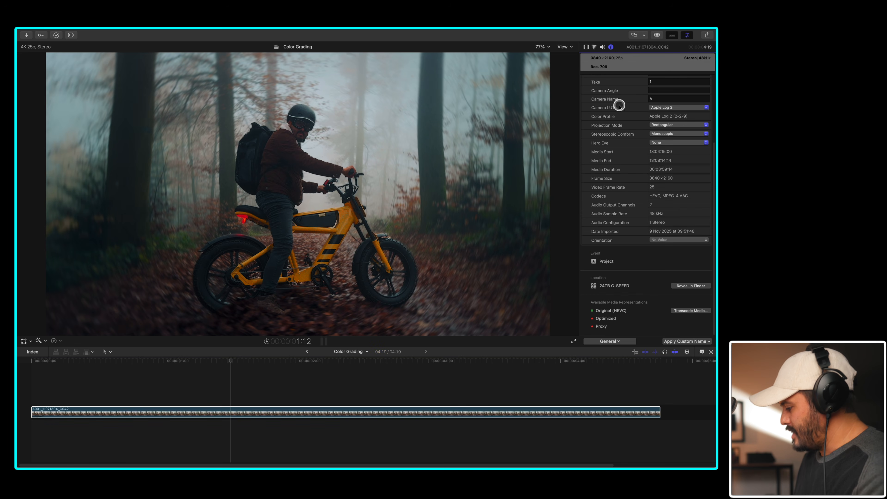
left_click(616, 342)
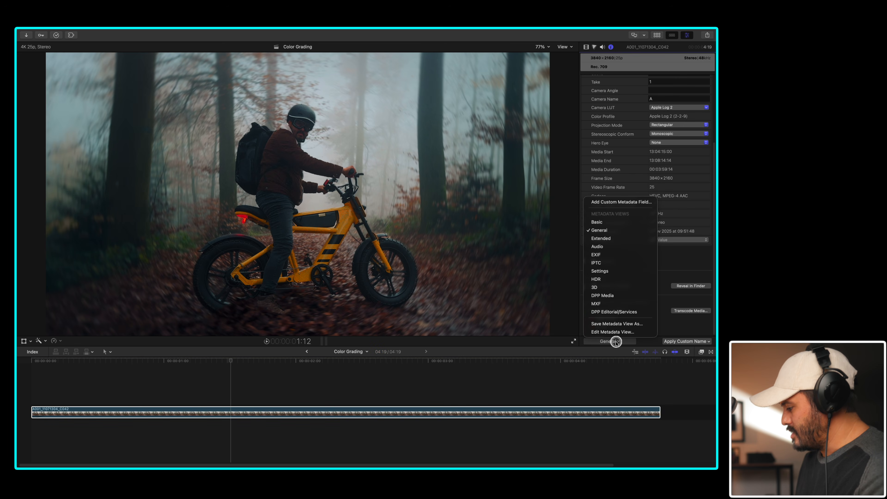
left_click(596, 230)
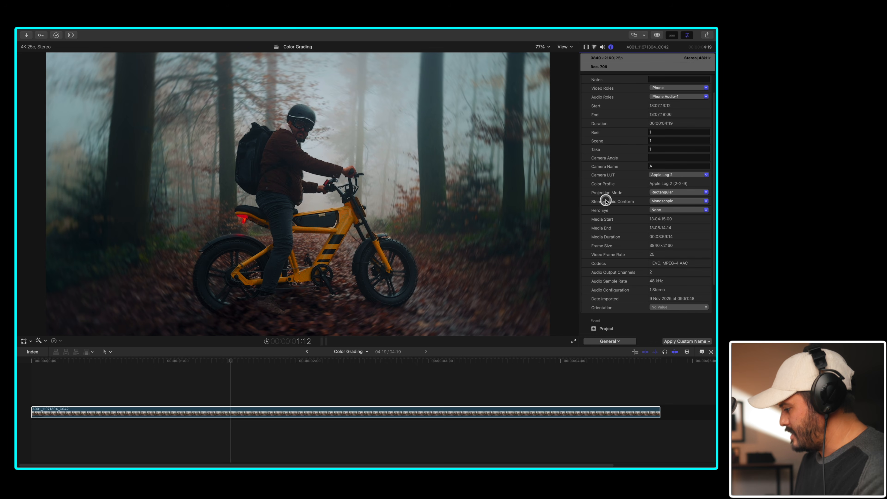
left_click(667, 176)
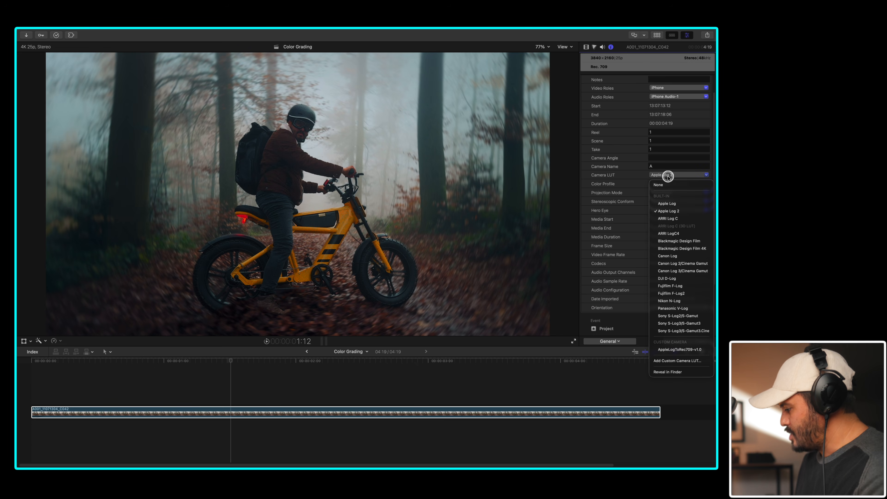
left_click(671, 211)
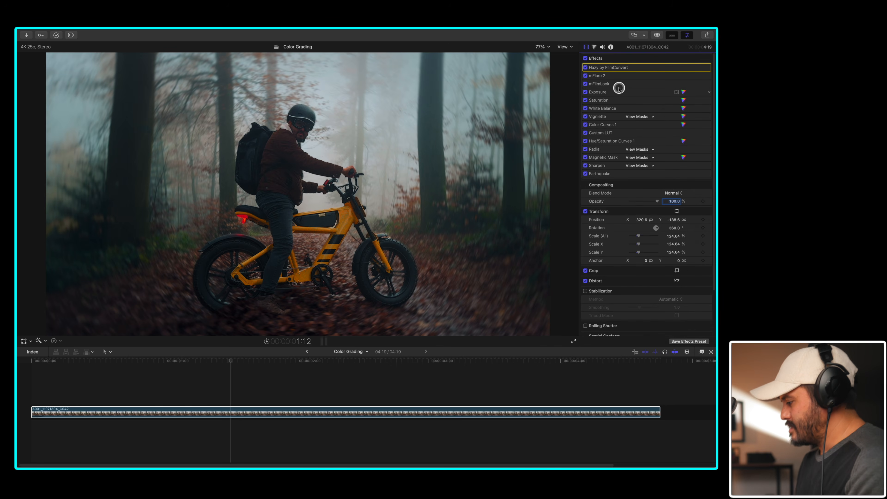
Step: Compare the graded clip with all of its effects turned off and on
left_click(610, 91)
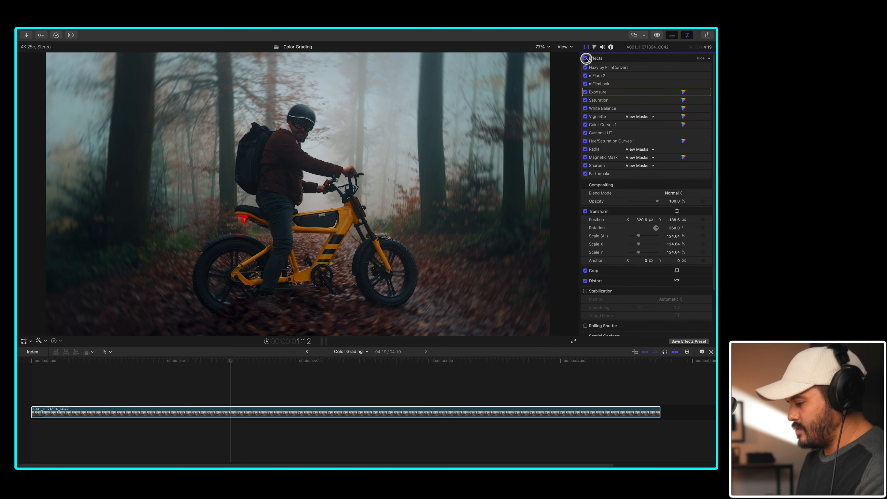
left_click(585, 59)
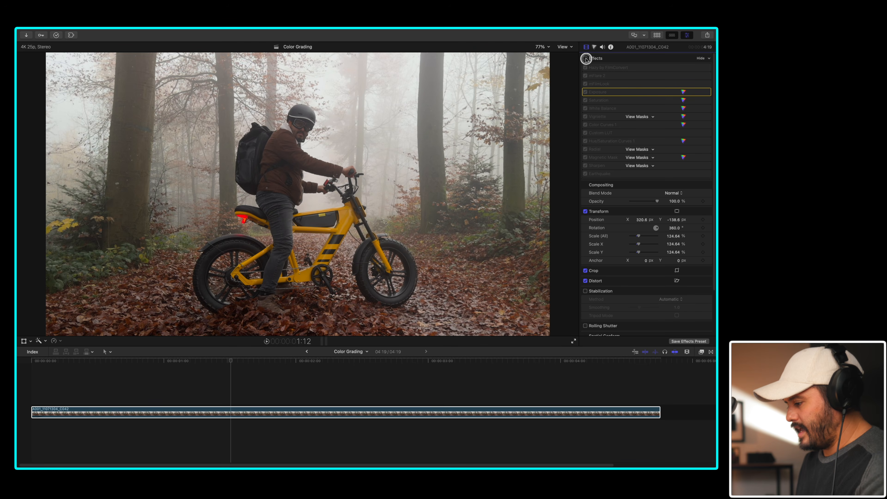
left_click(585, 58)
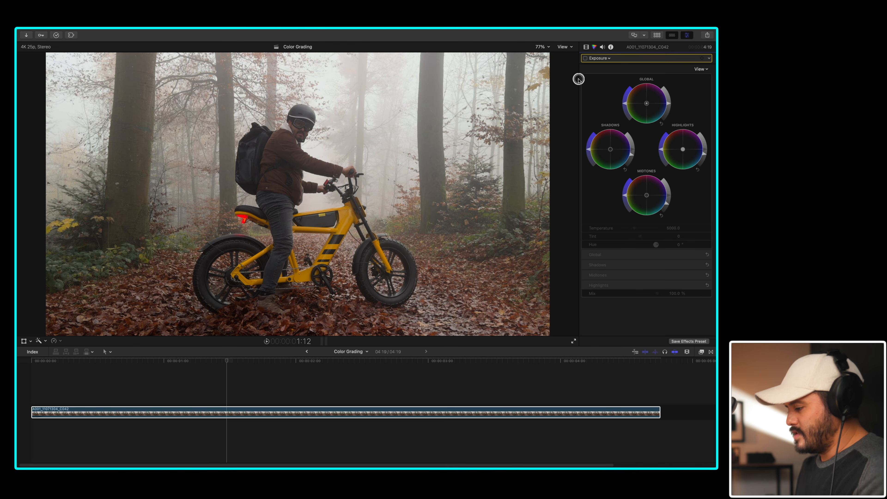
Step: Enable the Exposure and Saturation color wheel corrections on the bike clip
left_click(585, 58)
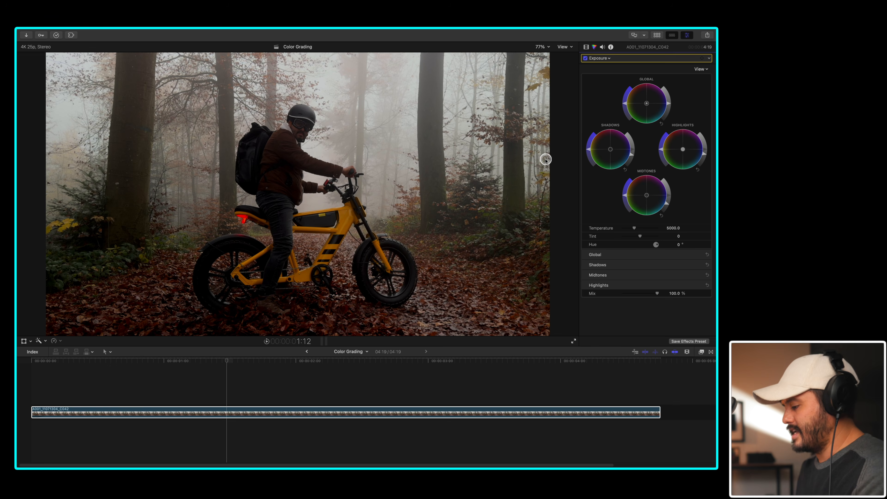
left_click(599, 58)
left_click(607, 83)
left_click(586, 58)
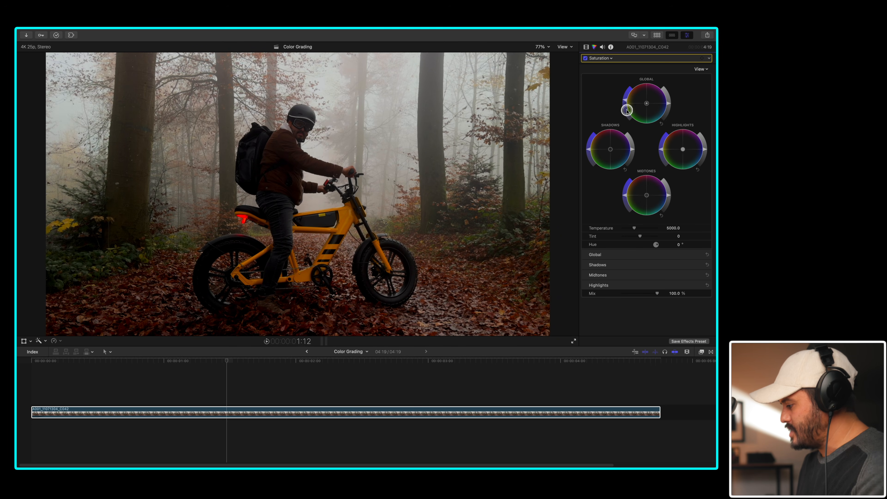
Step: Switch to the clip's White Balance color wheels and enable that correction
left_click(599, 58)
left_click(609, 91)
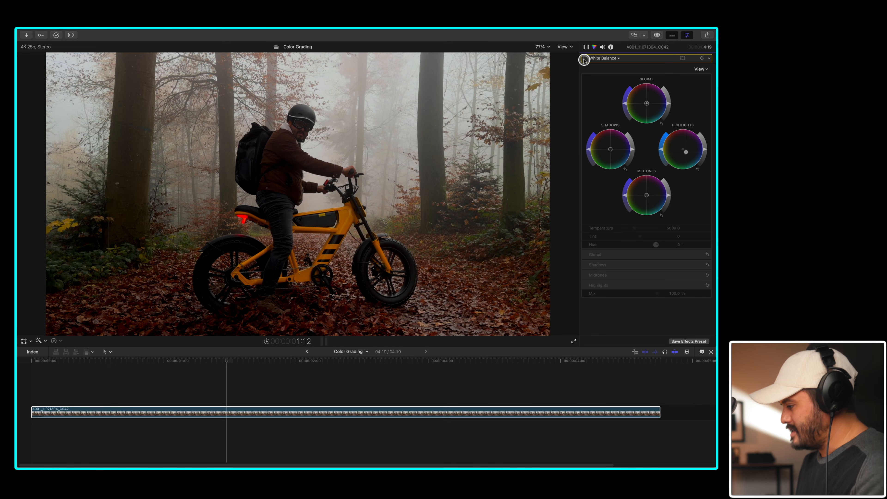
left_click(585, 59)
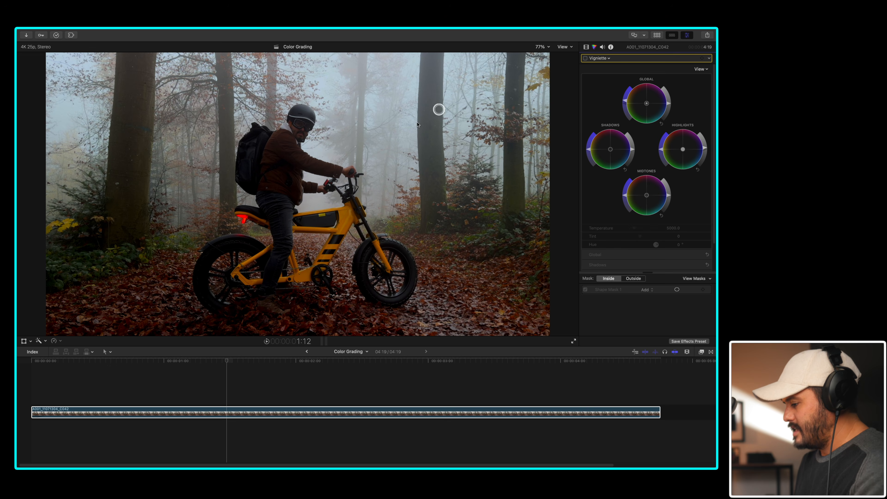
Step: Enable the Vignette correction and display its Shape Mask 1 over the rider
left_click(585, 59)
left_click(627, 290)
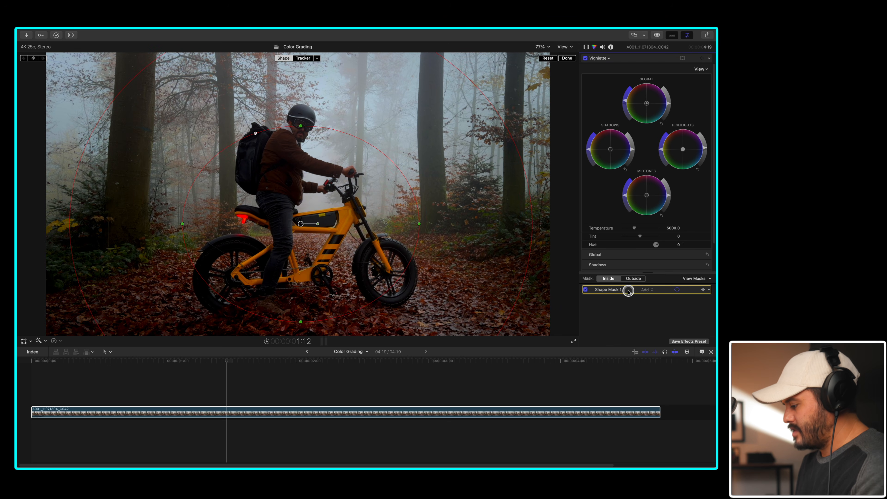
Step: Compare the Vignette correction's Outside and Inside mask adjustments, ending on Inside
left_click(633, 278)
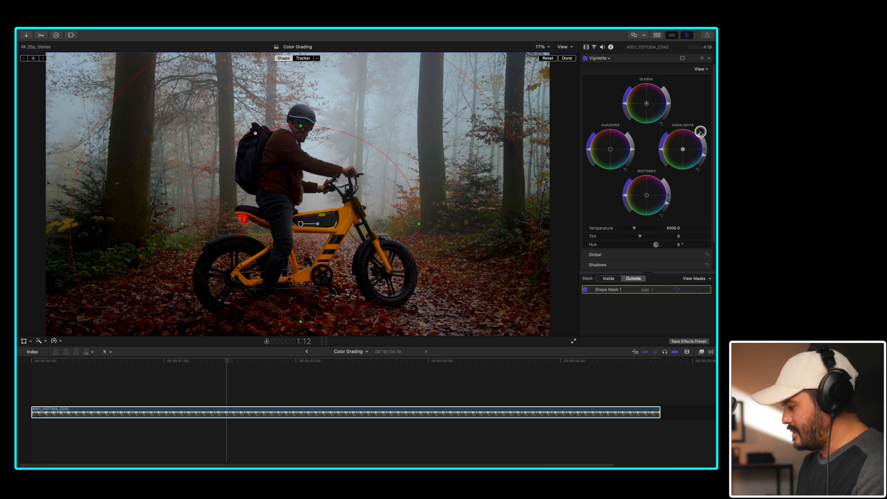
left_click(609, 279)
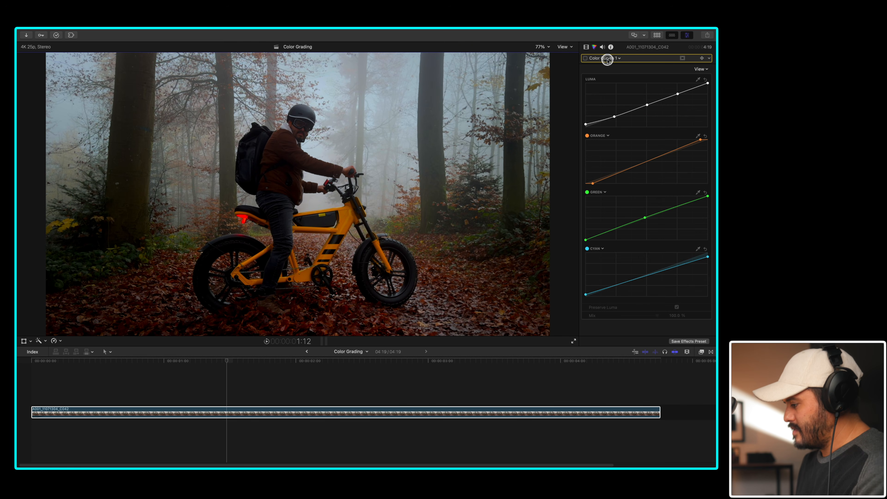
Step: Enable the Color Curves 1 correction, and compare the image with its luma curve reset before restoring the curve
left_click(585, 59)
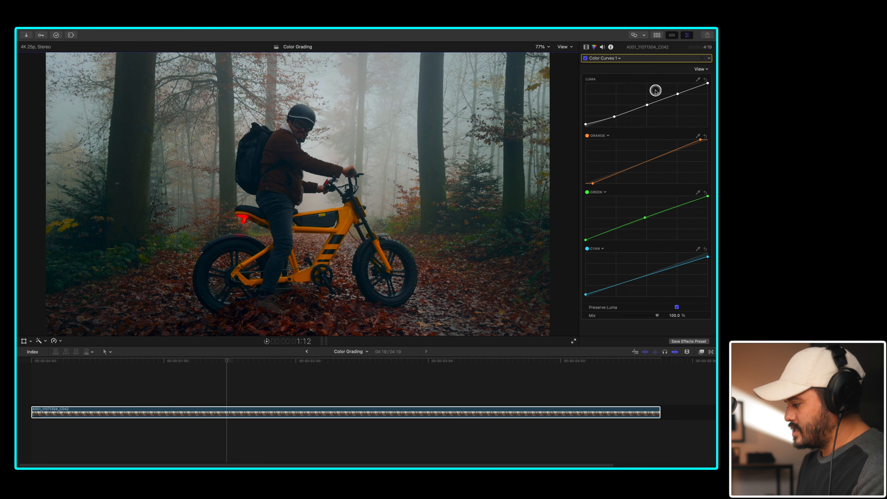
left_click(706, 80)
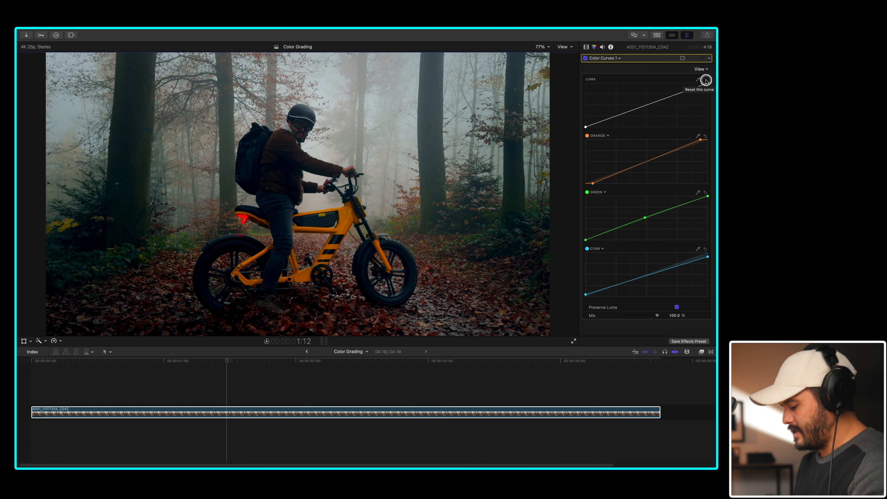
key("super+z")
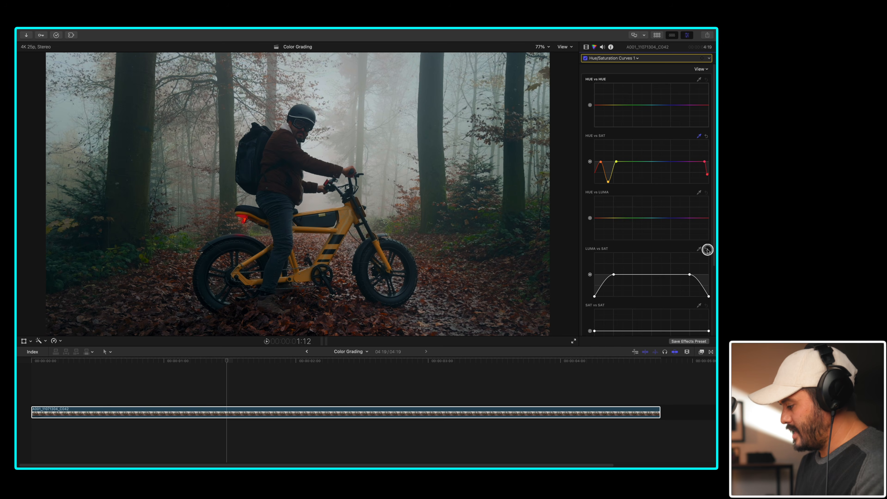
Step: Reset the Luma vs Sat curve in Hue/Saturation Curves 1
left_click(706, 249)
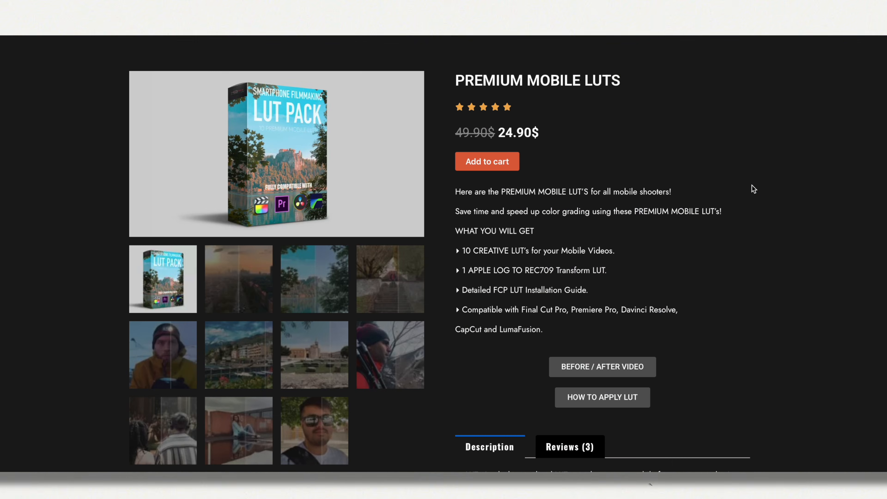
Step: View the second, third and fourth before-and-after gallery images on the Premium Mobile LUTs product page
left_click(251, 291)
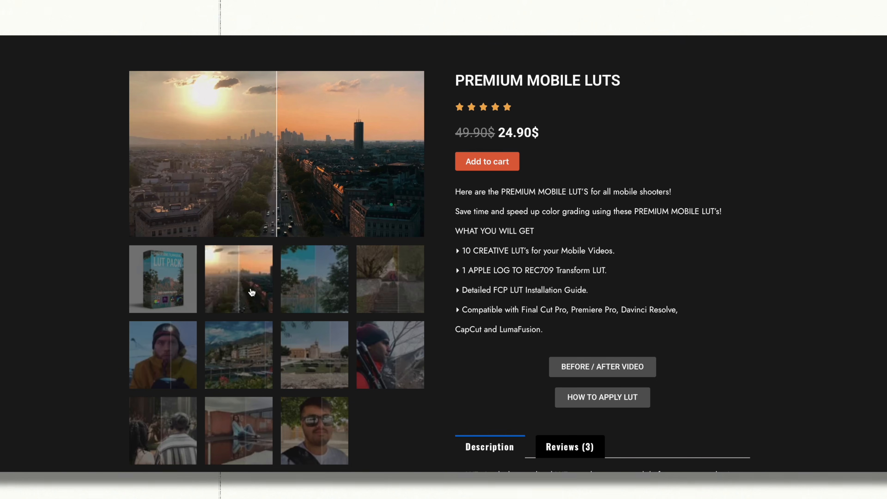
left_click(315, 279)
left_click(390, 292)
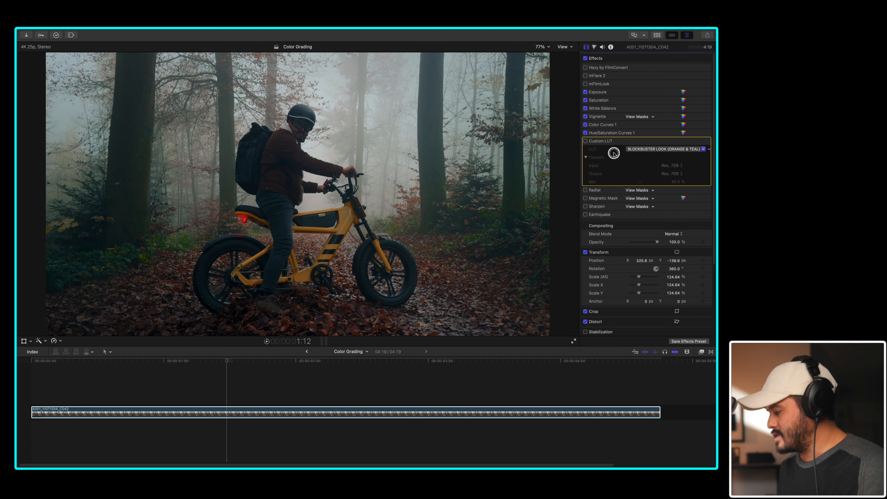
Step: Enable the Custom LUT effect with the Blockbuster Look (Orange & Teal) and adjust its mix
left_click(586, 141)
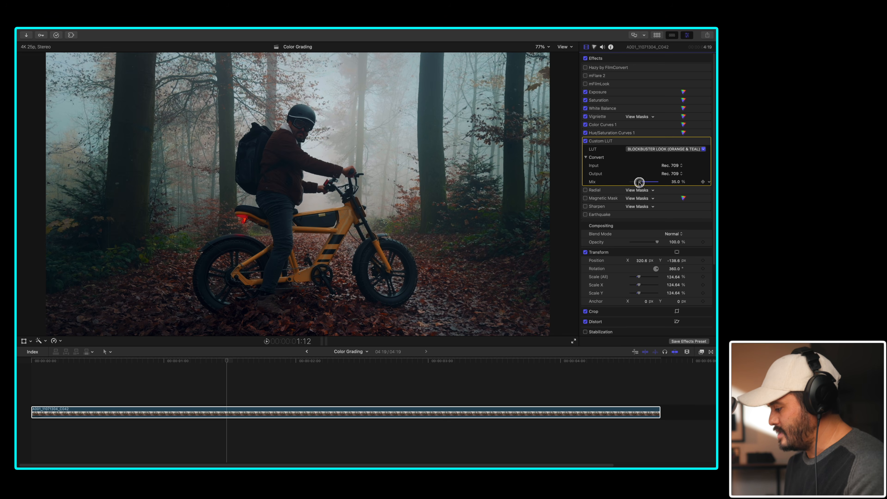
left_click_drag(646, 183, 633, 182)
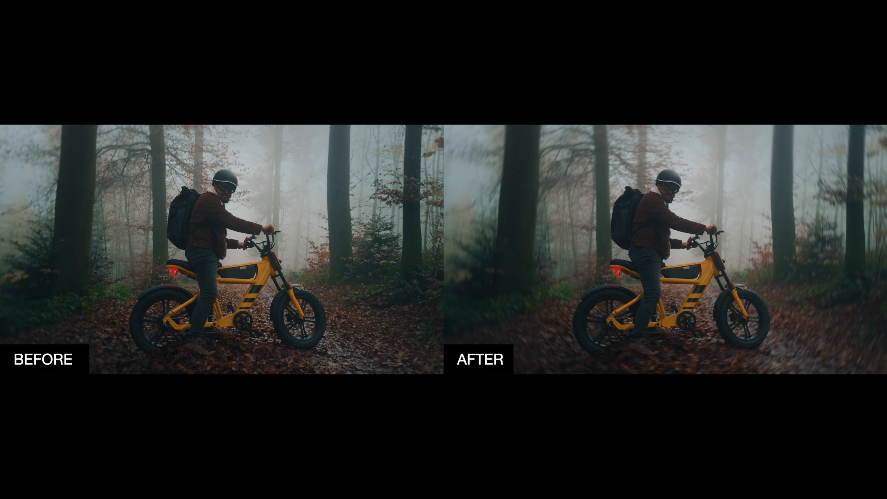
Step: Enable the Radial blur on the bike clip and check its magnetic mask around the rider and bike
left_click(585, 150)
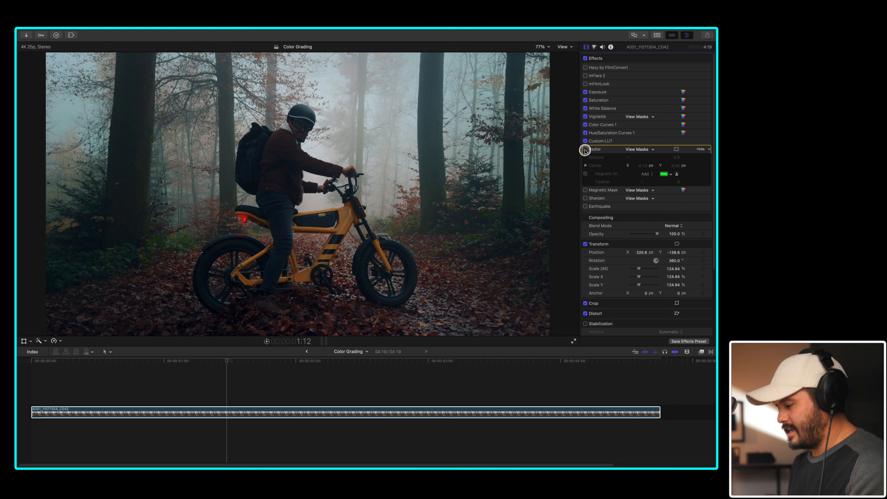
left_click(584, 149)
left_click(535, 164)
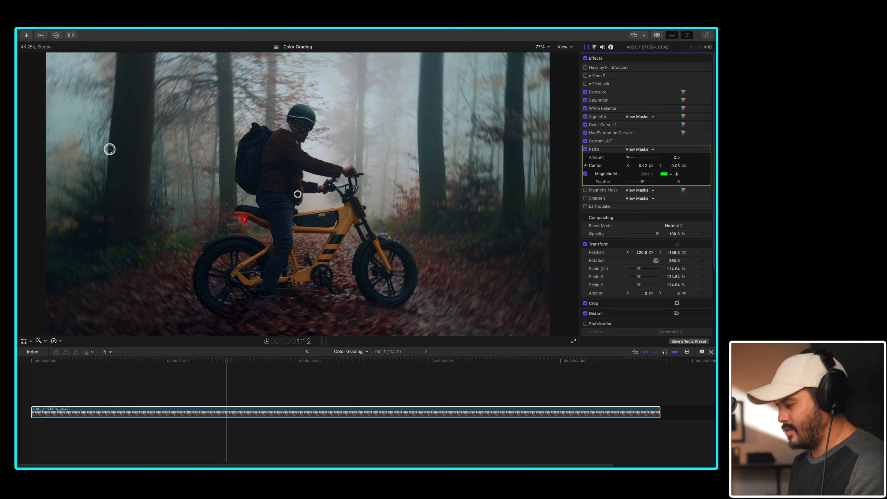
left_click(309, 350)
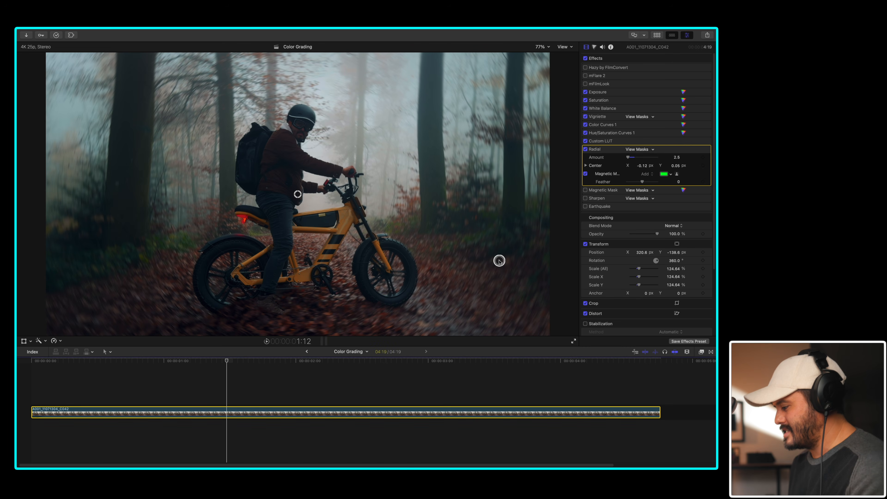
left_click(631, 150)
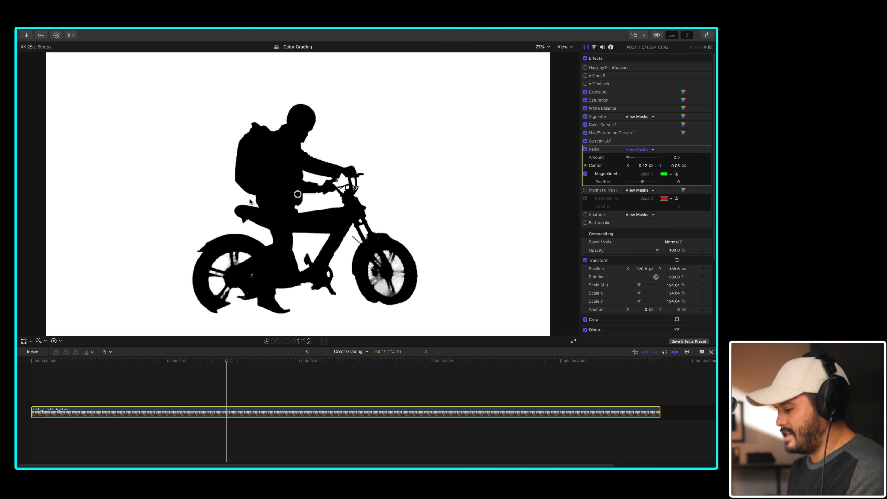
left_click(677, 150)
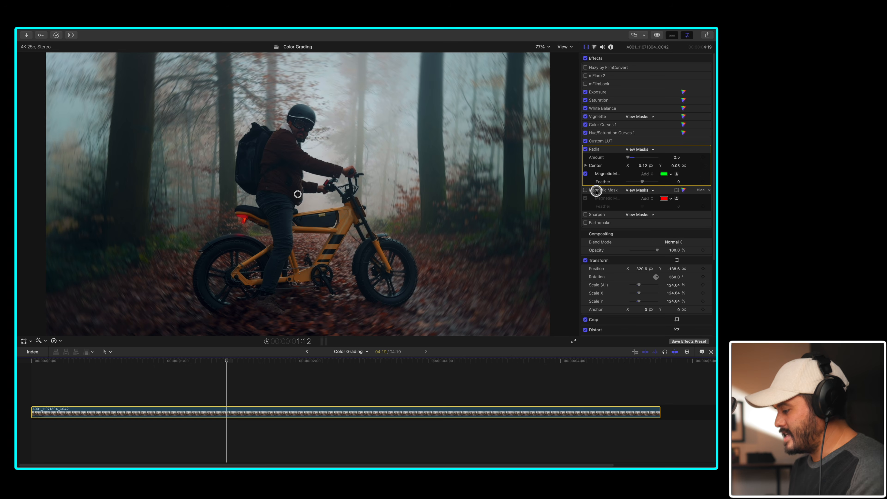
Step: Enable the Magnetic Mask correction and the Sharpen effect on the bike clip, and view the Sharpen mask
left_click(585, 191)
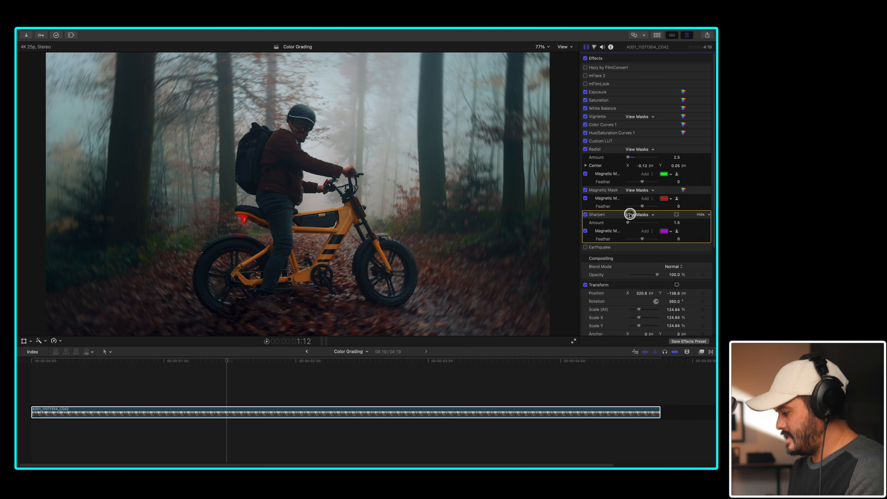
left_click(629, 214)
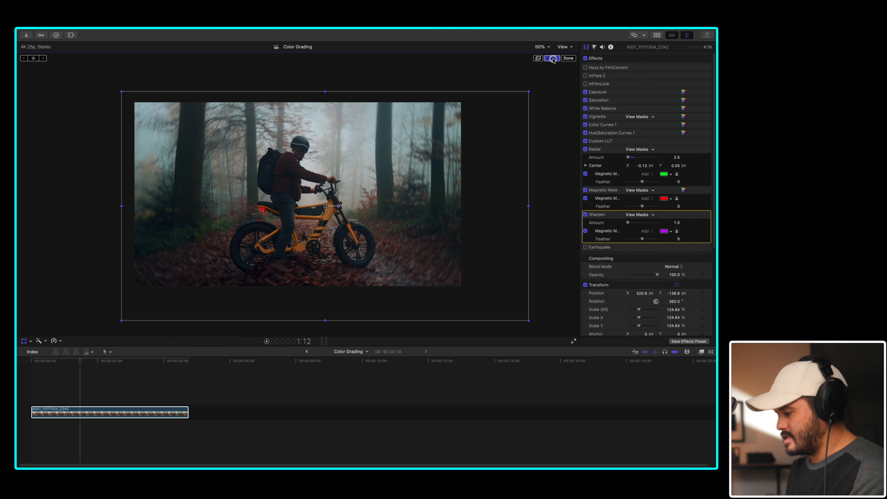
left_click(552, 59)
key("super+z")
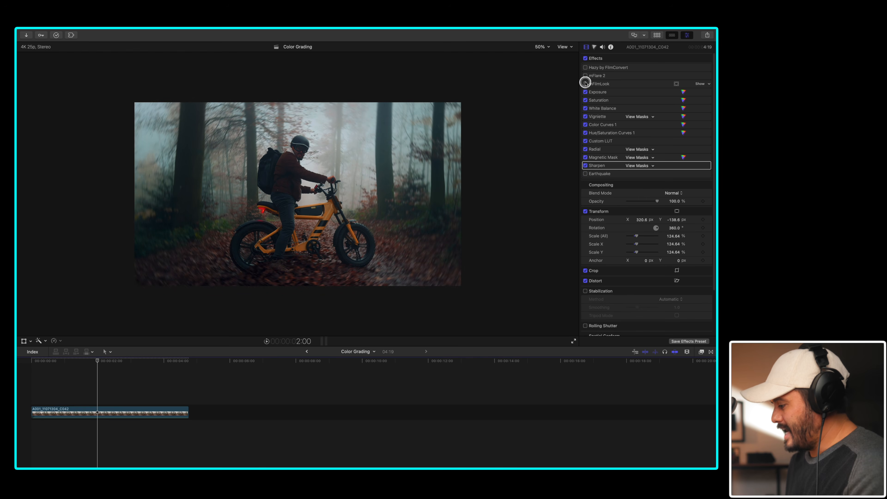
Step: Enable the mFilmLook effect and show its on-screen controls for intensity, size and color noise
left_click(586, 83)
left_click(629, 84)
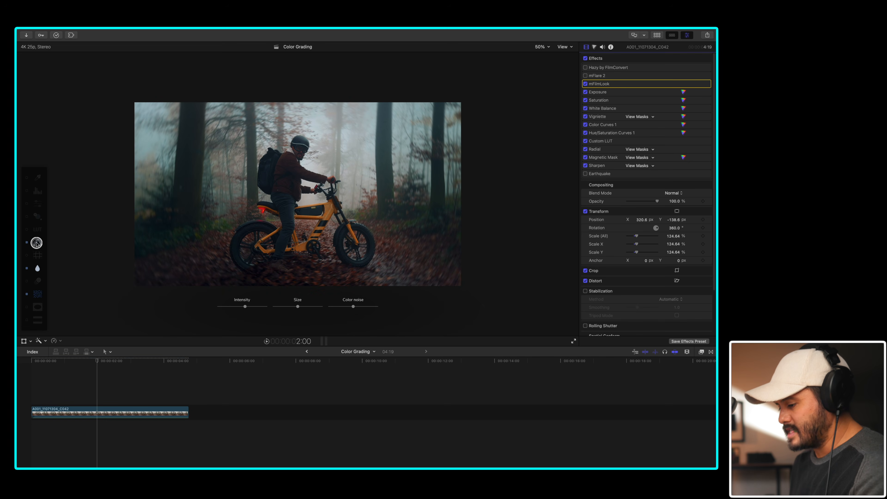
left_click(34, 235)
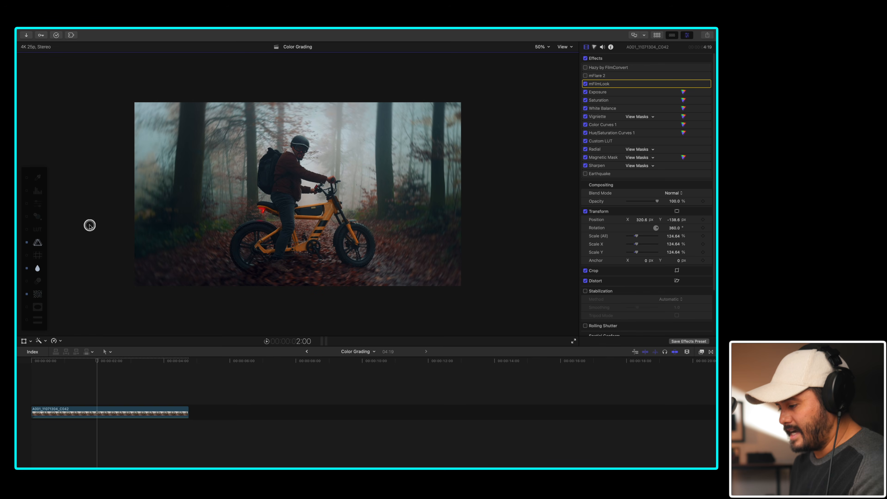
left_click(37, 295)
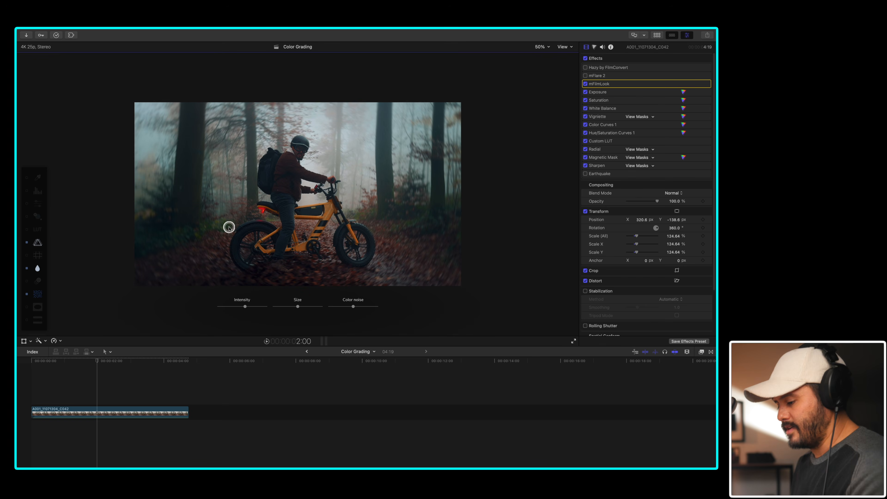
Step: Enable the mFlare 2 effect on the bike clip and select the Hazy by FilmConvert effect
left_click(585, 76)
left_click(585, 76)
left_click(590, 69)
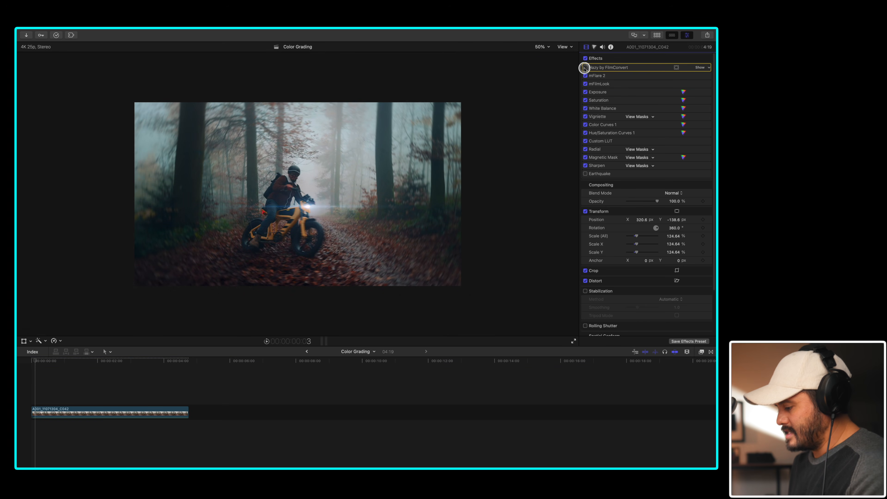